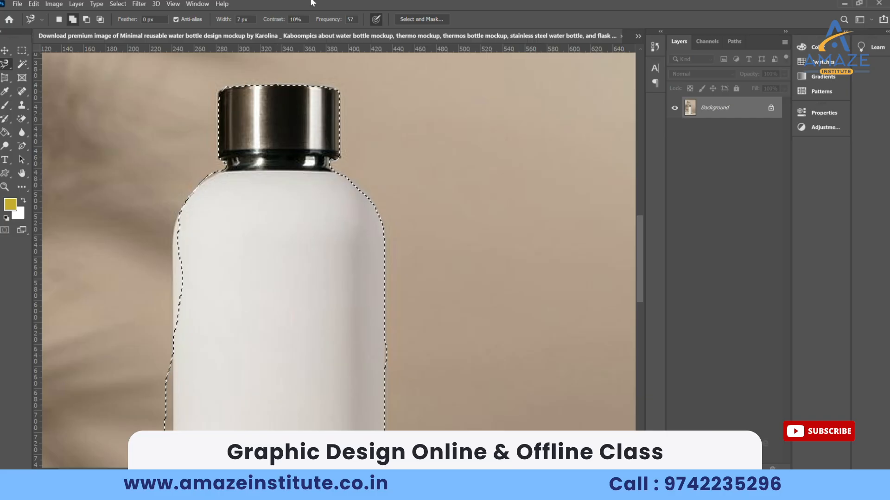
- Add the missed strip along the bottle's upper left edge to the selection with the freehand Lasso tool
{"action": "left_click_drag", "start_coordinate": [263, 269], "coordinate": [298, 199]}
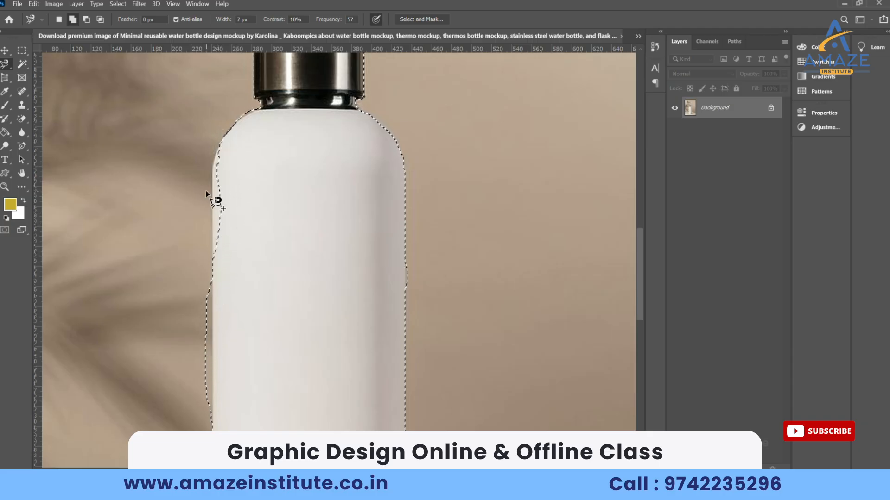
{"action": "scroll", "coordinate": [219, 196], "scroll_direction": "up", "scroll_amount": 1}
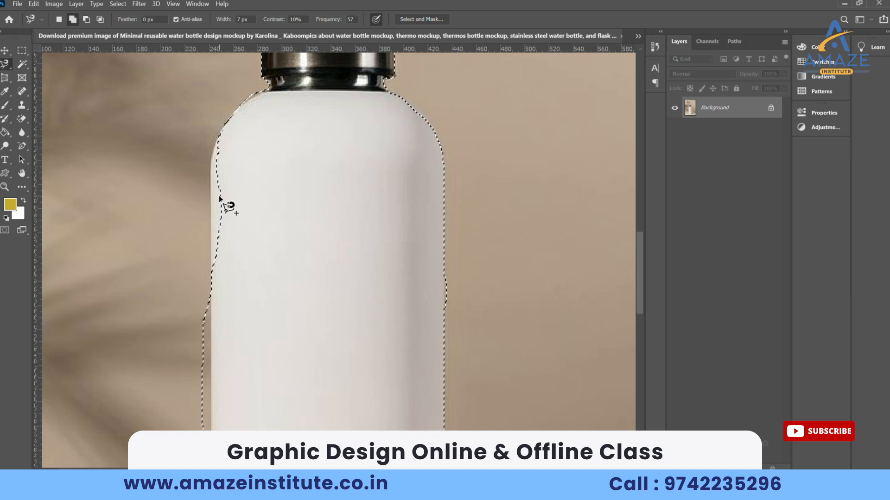
{"action": "left_click", "coordinate": [21, 66]}
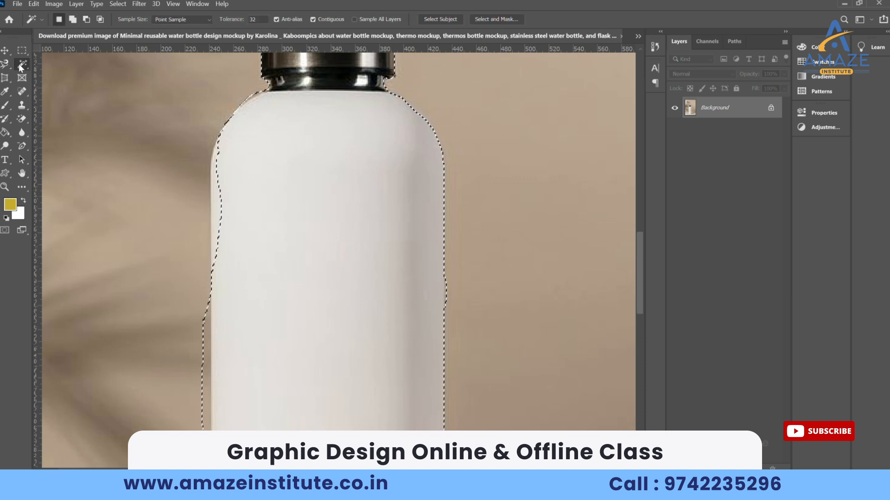
{"action": "right_click", "coordinate": [21, 66]}
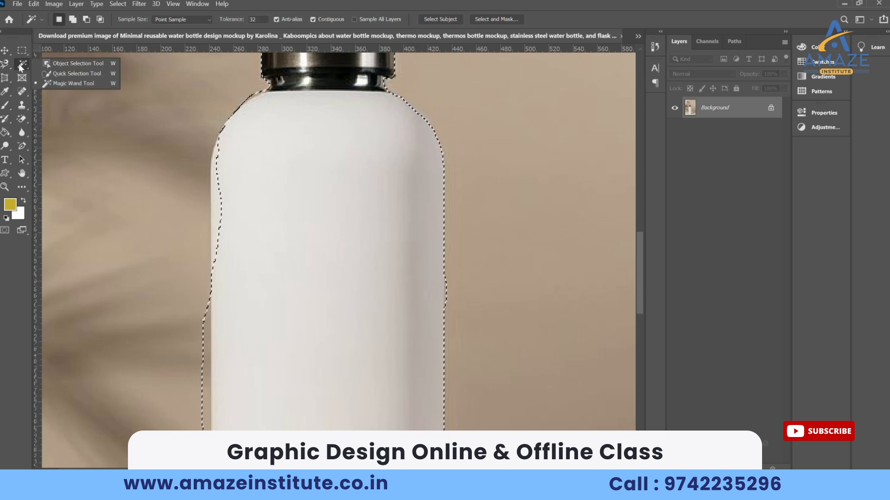
{"action": "left_click", "coordinate": [2, 67]}
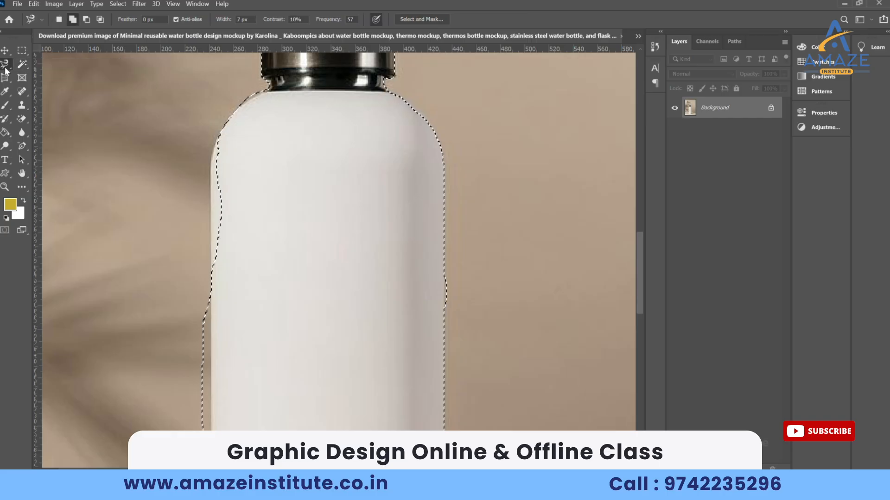
{"action": "right_click", "coordinate": [2, 67]}
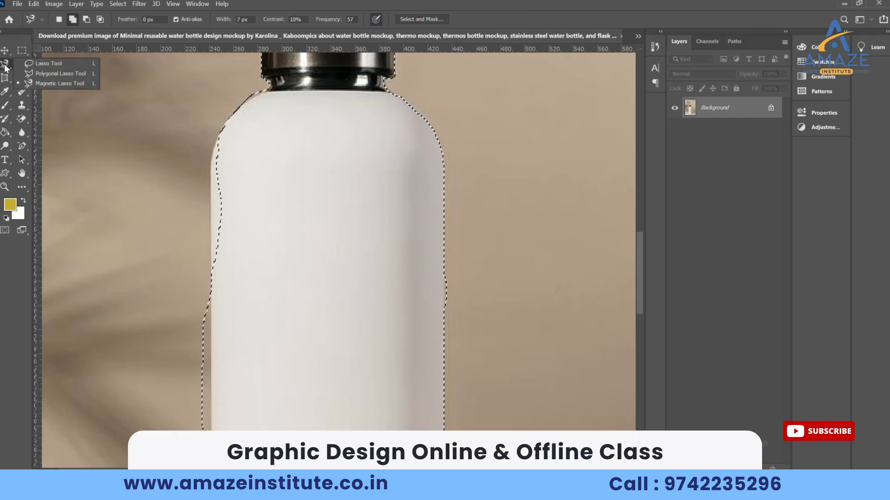
{"action": "left_click", "coordinate": [29, 64]}
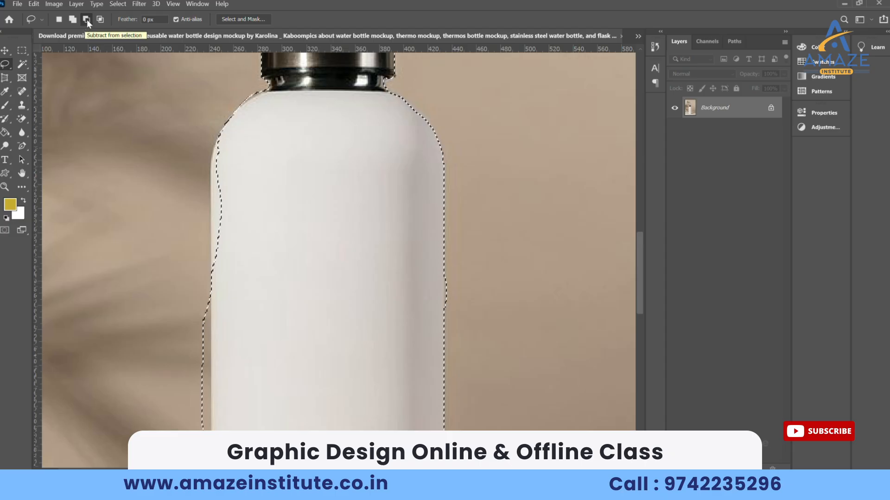
{"action": "left_click", "coordinate": [72, 19]}
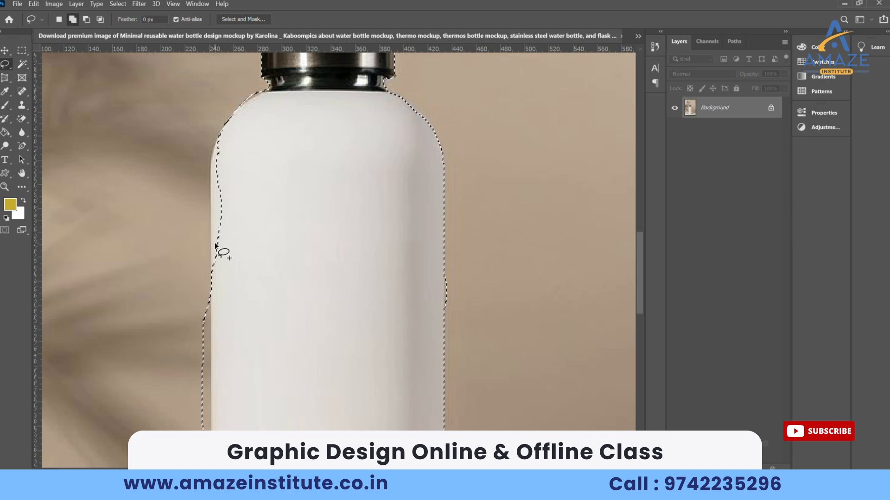
{"action": "left_click_drag", "start_coordinate": [239, 334], "coordinate": [249, 248]}
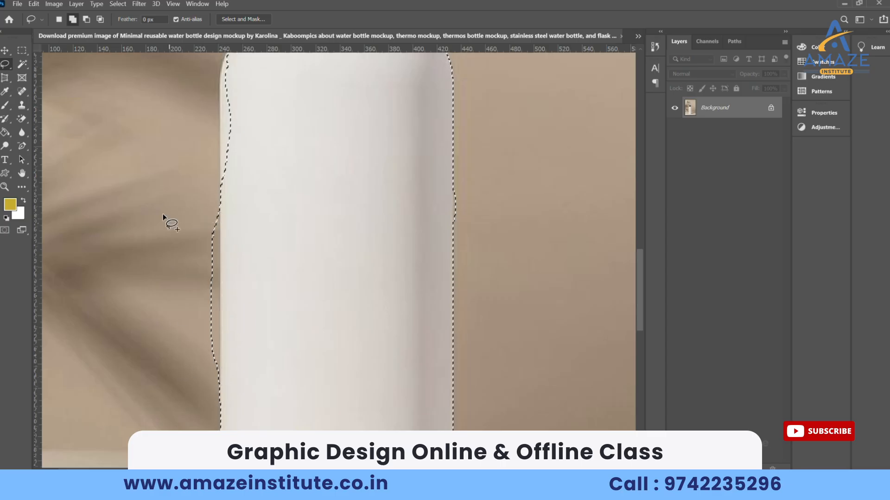
{"action": "left_click_drag", "start_coordinate": [251, 113], "coordinate": [240, 218]}
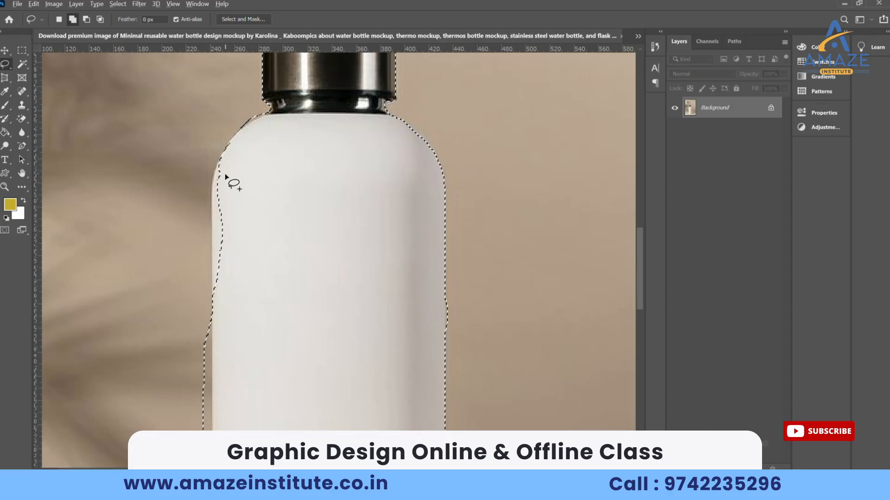
{"action": "scroll", "coordinate": [218, 164], "scroll_direction": "up", "scroll_amount": 2}
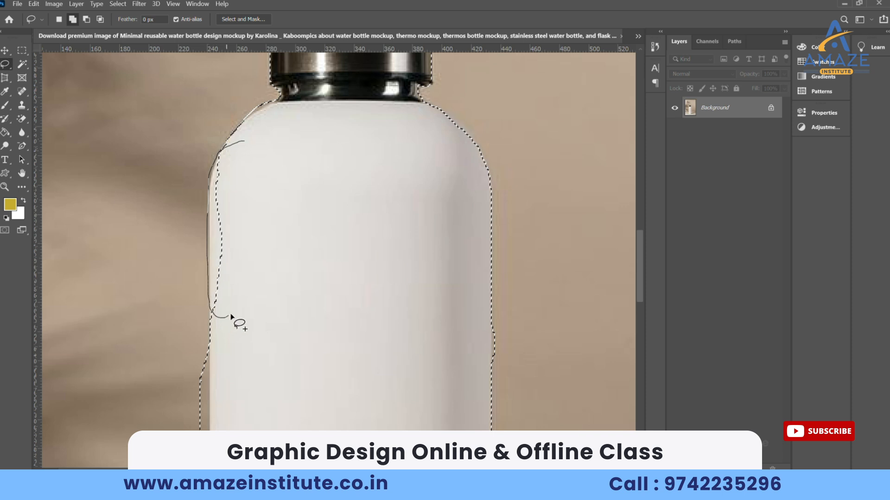
{"action": "mouse_move", "coordinate": [231, 315]}
{"action": "left_mouse_down"}
{"action": "mouse_move", "coordinate": [253, 283]}
{"action": "mouse_move", "coordinate": [267, 227]}
{"action": "mouse_move", "coordinate": [257, 172]}
{"action": "left_mouse_up"}
{"action": "left_click_drag", "start_coordinate": [244, 141], "coordinate": [245, 142]}
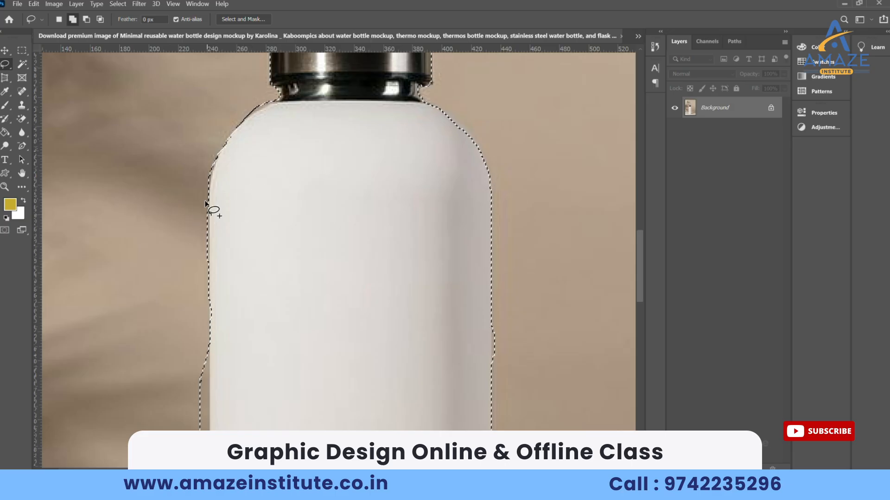
- Subtract the background bulge beside the middle of the bottle's left edge from the selection with the Lasso
{"action": "left_click_drag", "start_coordinate": [269, 264], "coordinate": [297, 137]}
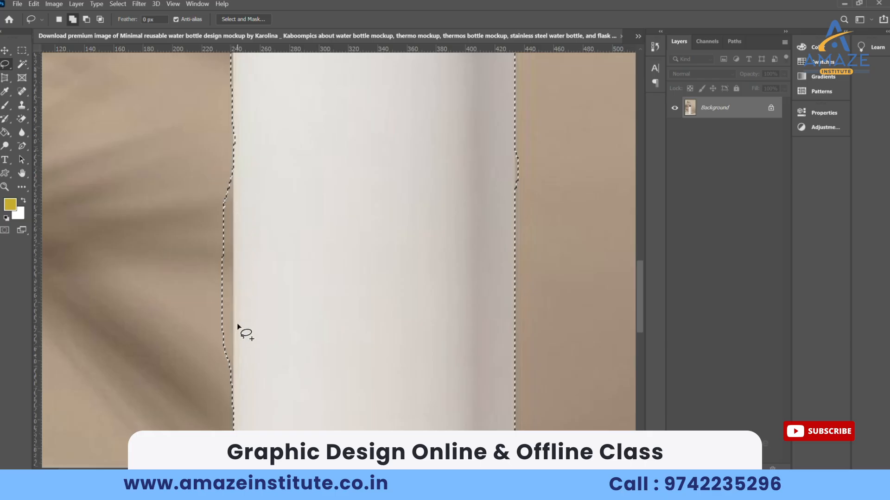
{"action": "left_click", "coordinate": [86, 19]}
{"action": "left_click_drag", "start_coordinate": [207, 164], "coordinate": [232, 177]}
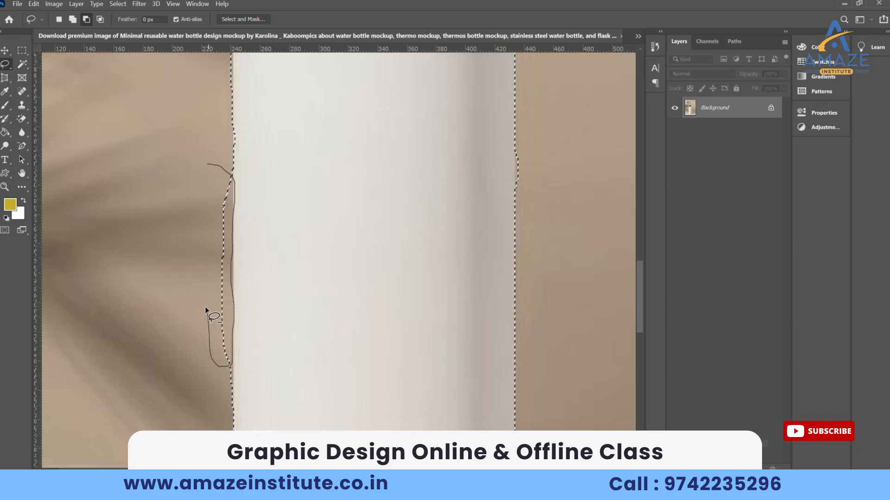
{"action": "left_click_drag", "start_coordinate": [212, 200], "coordinate": [213, 165]}
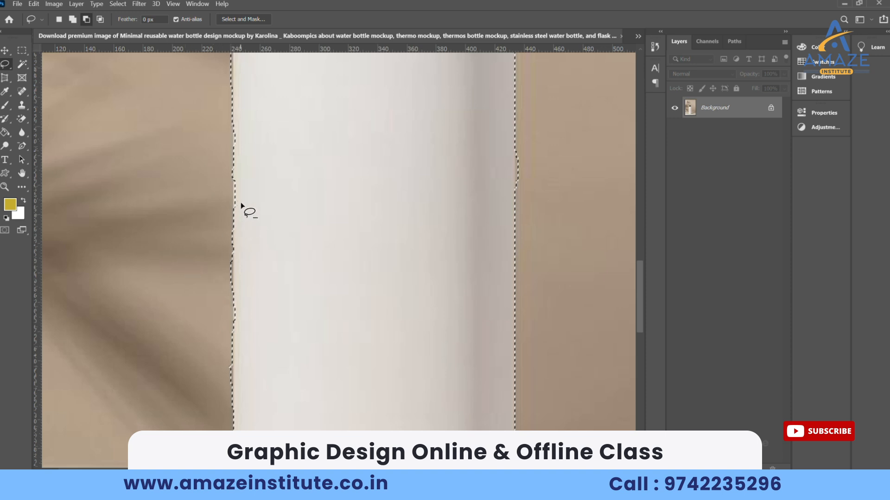
- Trim the small pixel-wide notch of background on the bottle's left edge out of the selection with the Lasso
{"action": "scroll", "coordinate": [207, 193], "scroll_direction": "up", "scroll_amount": 3}
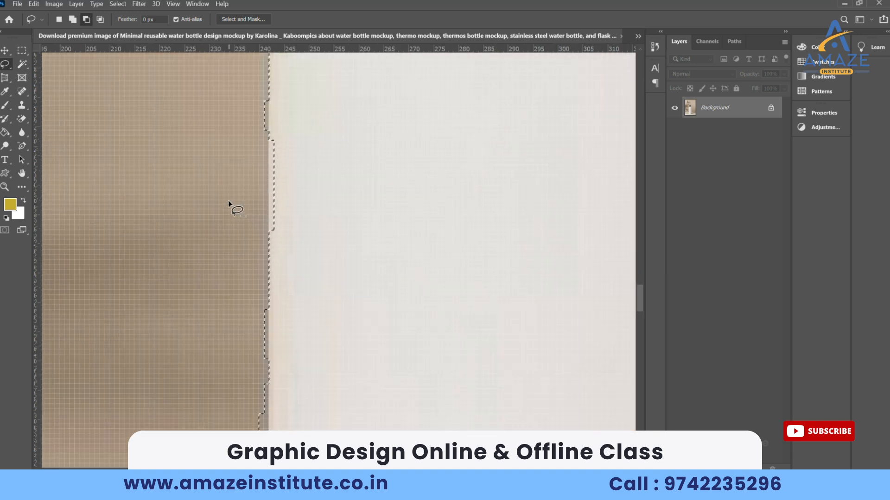
{"action": "scroll", "coordinate": [262, 151], "scroll_direction": "up", "scroll_amount": 1}
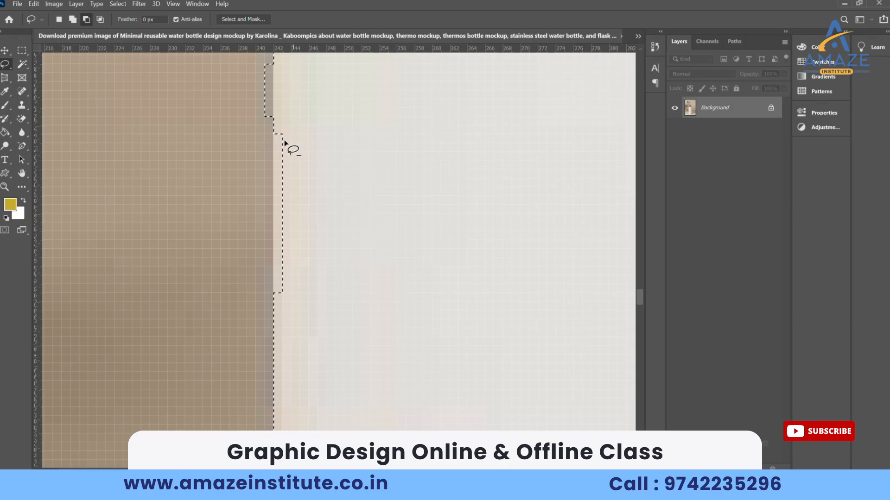
{"action": "left_click_drag", "start_coordinate": [294, 99], "coordinate": [289, 209]}
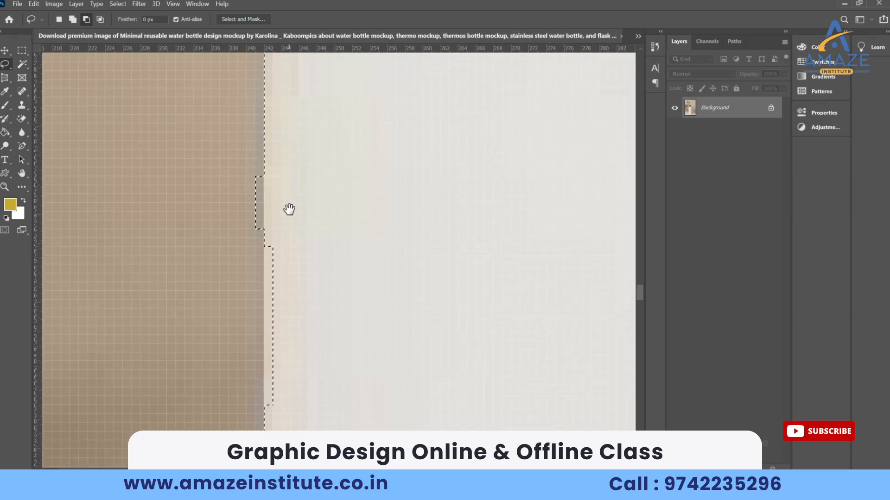
{"action": "left_click_drag", "start_coordinate": [247, 166], "coordinate": [255, 168]}
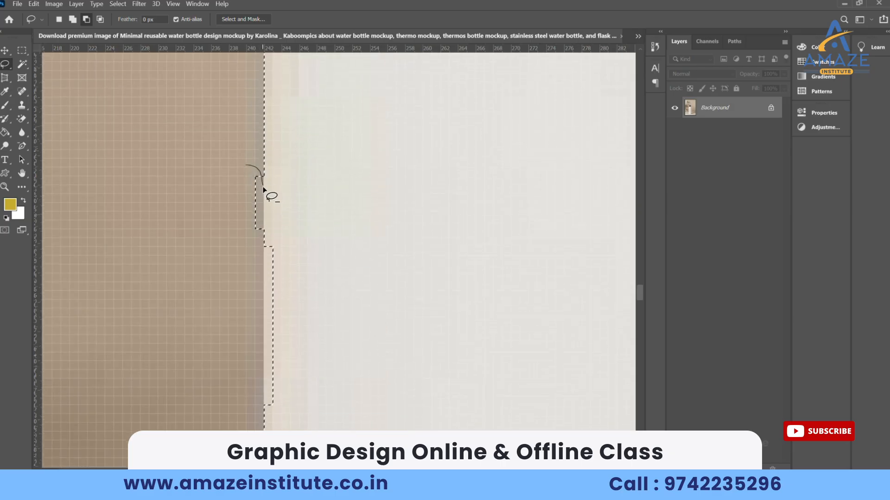
{"action": "left_click_drag", "start_coordinate": [245, 230], "coordinate": [248, 168]}
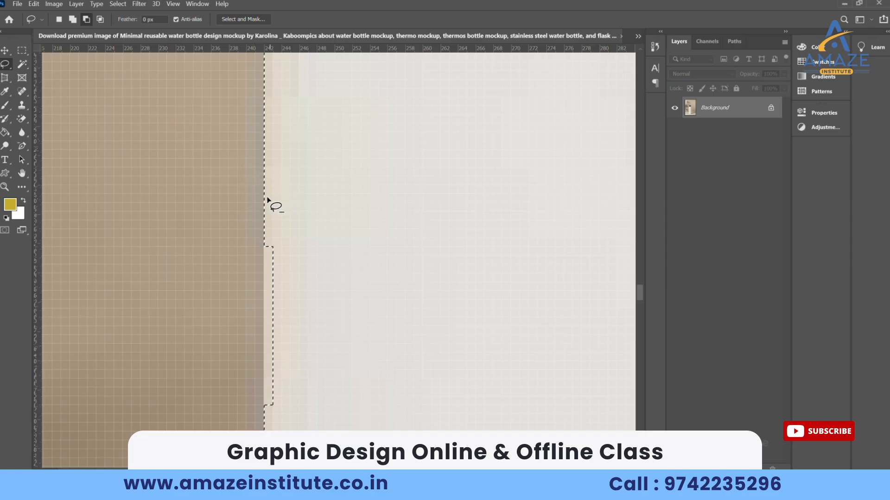
- Examine the selection outline along the bottle's left edge, both at pixel level and as a whole
{"action": "scroll", "coordinate": [270, 198], "scroll_direction": "down", "scroll_amount": 1}
{"action": "scroll", "coordinate": [268, 200], "scroll_direction": "down", "scroll_amount": 5}
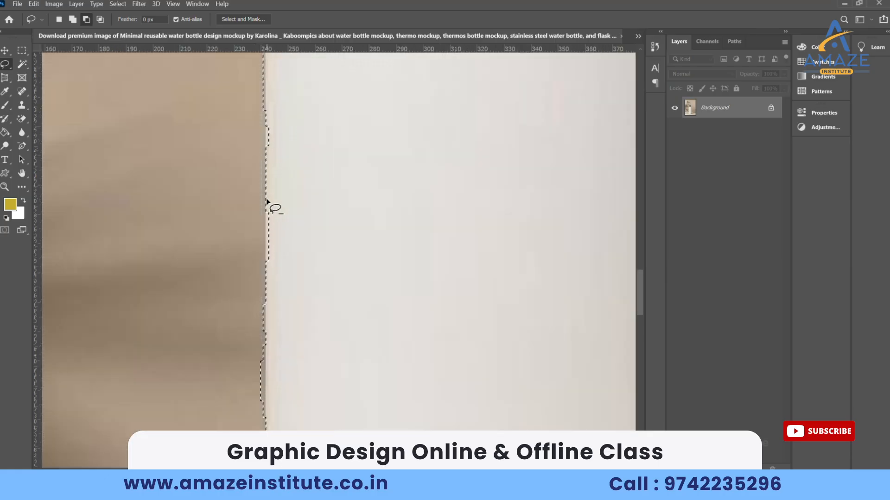
{"action": "scroll", "coordinate": [267, 202], "scroll_direction": "down", "scroll_amount": 3}
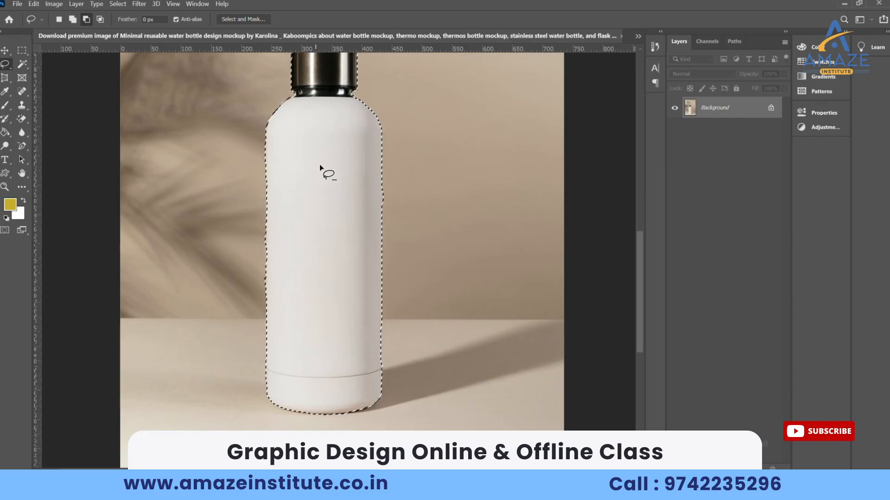
{"action": "scroll", "coordinate": [254, 216], "scroll_direction": "up", "scroll_amount": 10}
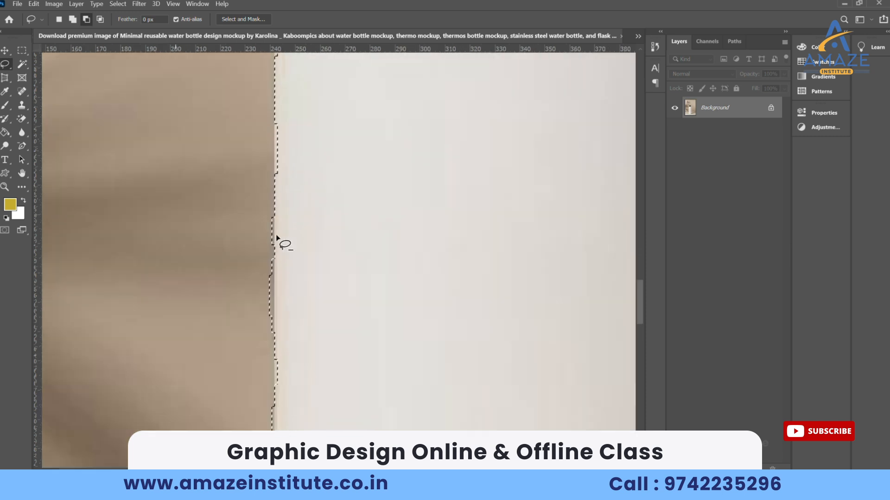
{"action": "scroll", "coordinate": [274, 238], "scroll_direction": "up", "scroll_amount": 5}
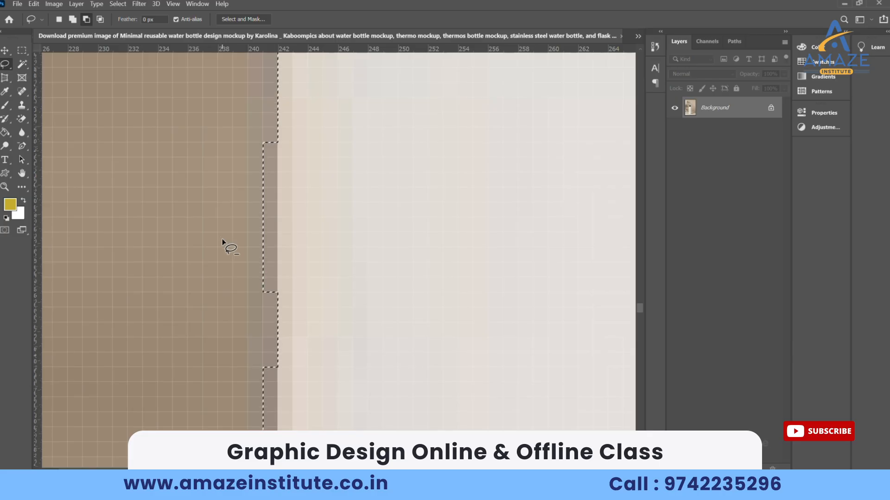
{"action": "scroll", "coordinate": [222, 240], "scroll_direction": "down", "scroll_amount": 2}
{"action": "scroll", "coordinate": [222, 240], "scroll_direction": "down", "scroll_amount": 6}
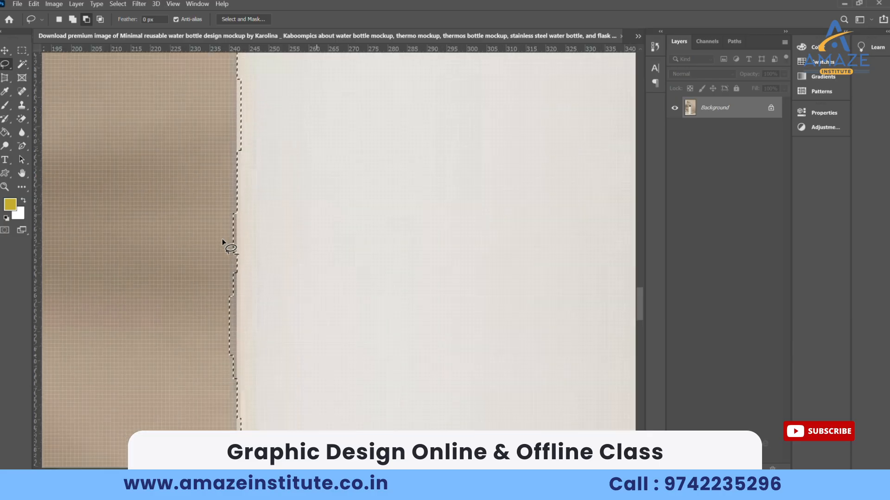
{"action": "scroll", "coordinate": [223, 241], "scroll_direction": "down", "scroll_amount": 3}
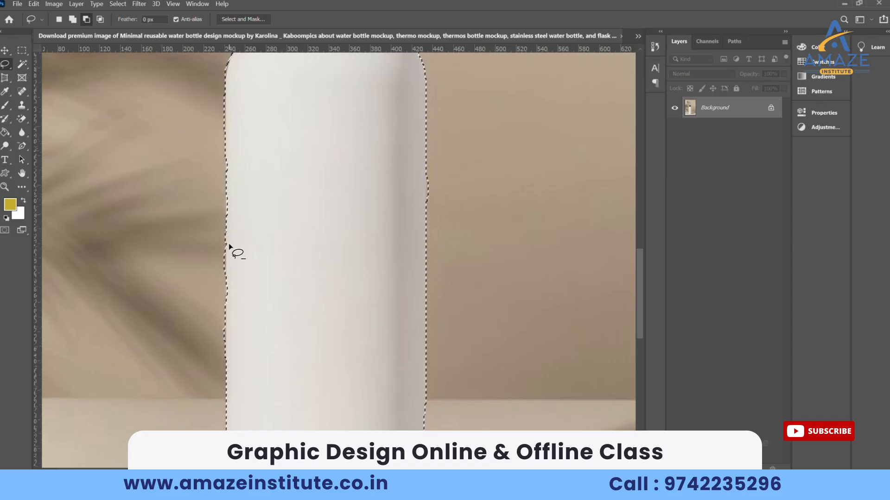
{"action": "scroll", "coordinate": [216, 250], "scroll_direction": "up", "scroll_amount": 2}
{"action": "scroll", "coordinate": [216, 249], "scroll_direction": "up", "scroll_amount": 4}
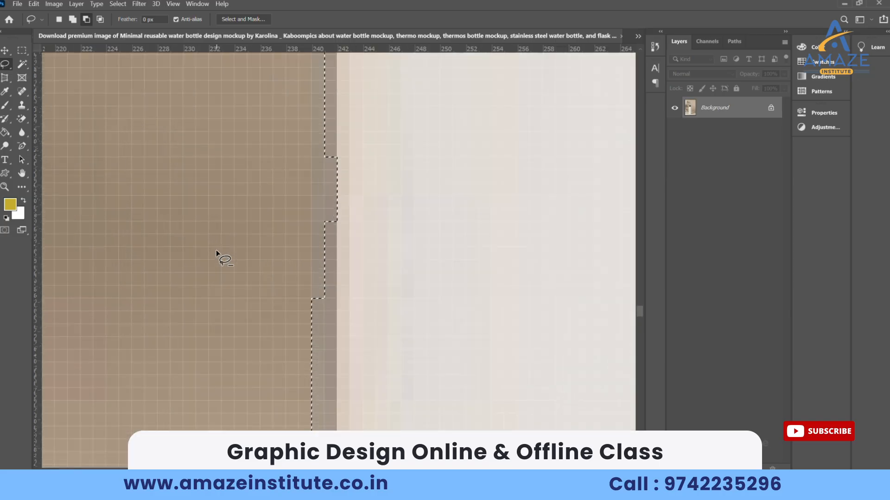
{"action": "scroll", "coordinate": [216, 249], "scroll_direction": "down", "scroll_amount": 6}
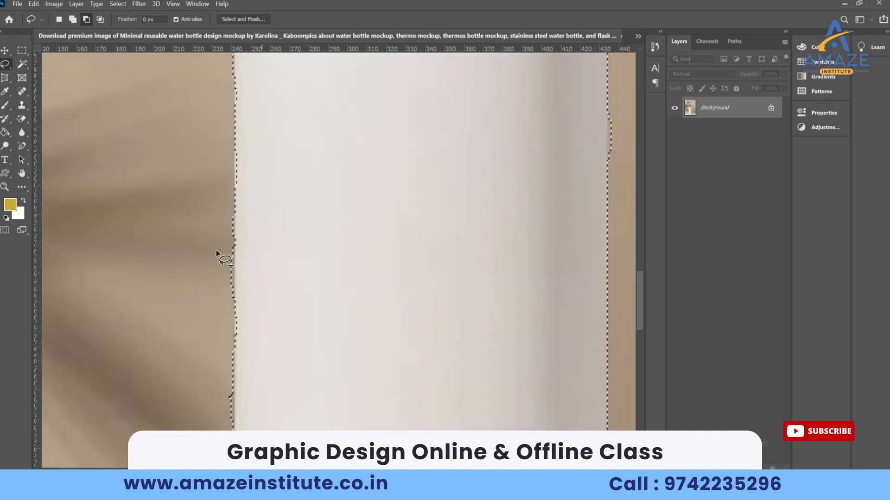
{"action": "scroll", "coordinate": [216, 249], "scroll_direction": "down", "scroll_amount": 1}
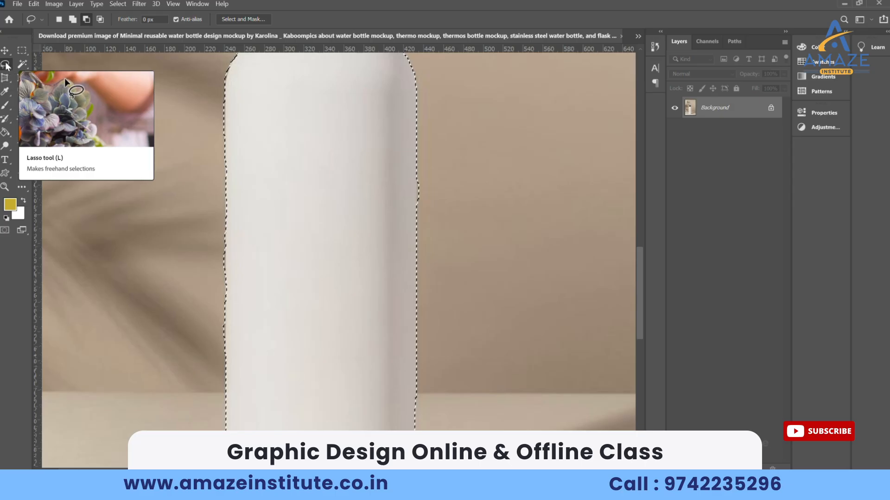
{"action": "left_click", "coordinate": [20, 65]}
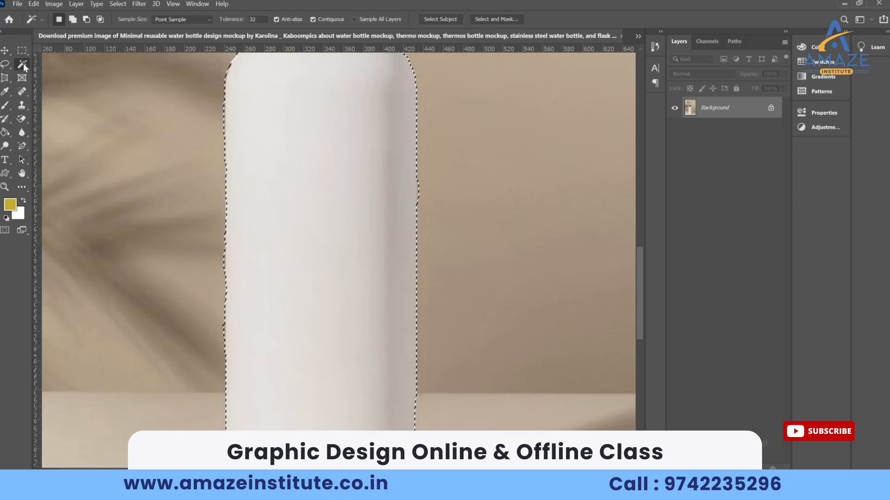
{"action": "right_click", "coordinate": [23, 63]}
{"action": "left_click", "coordinate": [21, 52]}
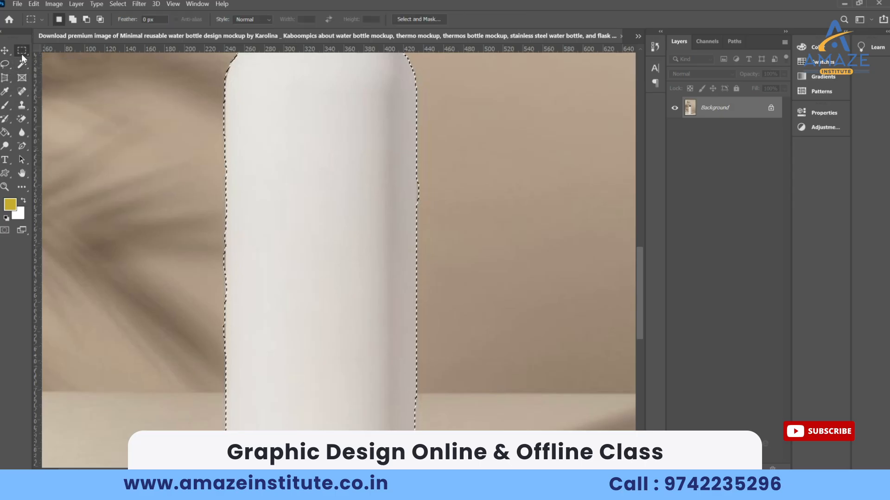
{"action": "right_click", "coordinate": [22, 53]}
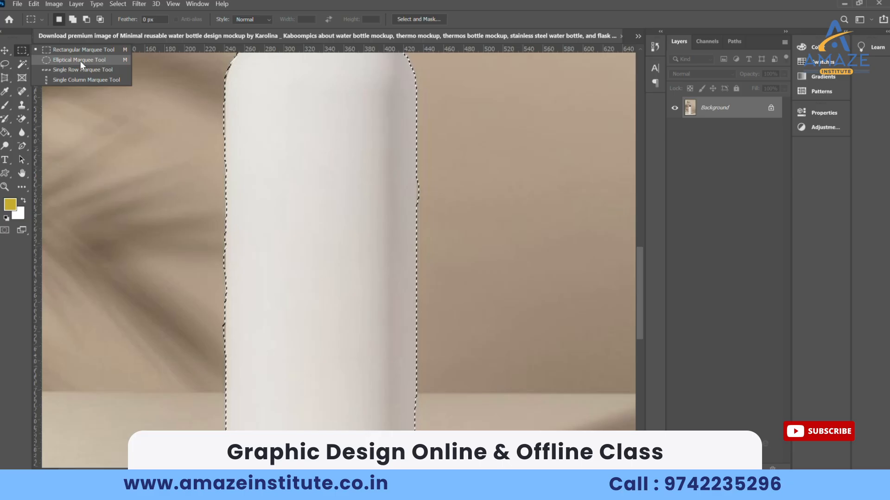
{"action": "left_click", "coordinate": [7, 64]}
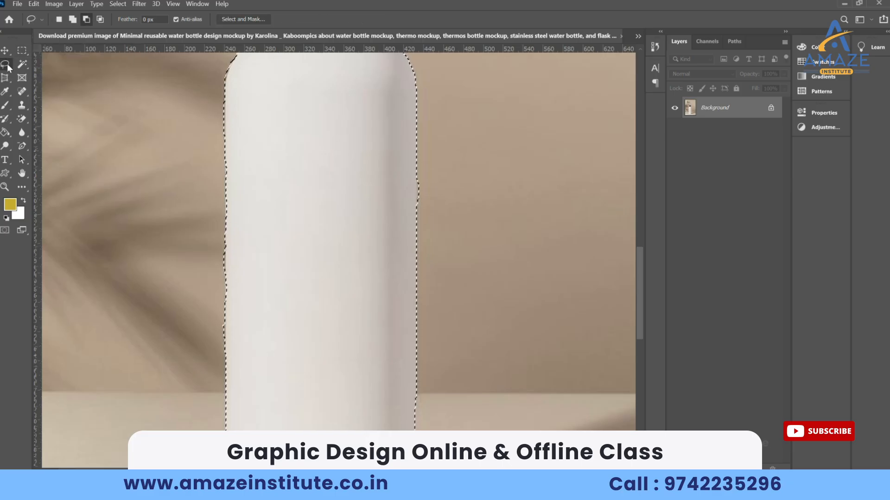
{"action": "right_click", "coordinate": [7, 66]}
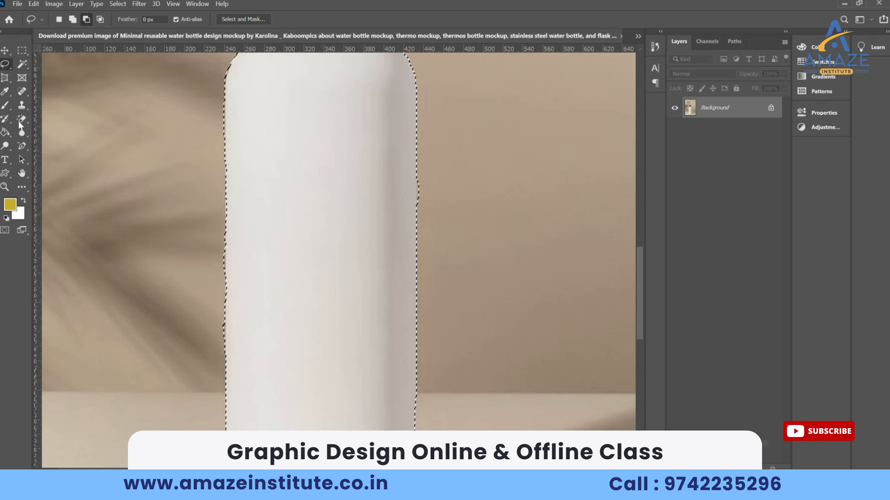
{"action": "left_click", "coordinate": [21, 69]}
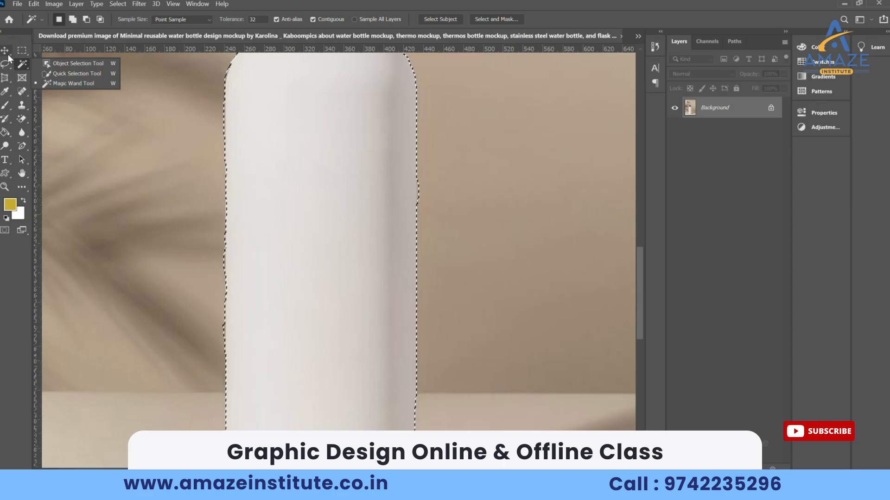
- Clear the selection outline around the white bottle and duplicate the Background layer
{"action": "left_click", "coordinate": [5, 50]}
{"action": "scroll", "coordinate": [176, 224], "scroll_direction": "down", "scroll_amount": 4}
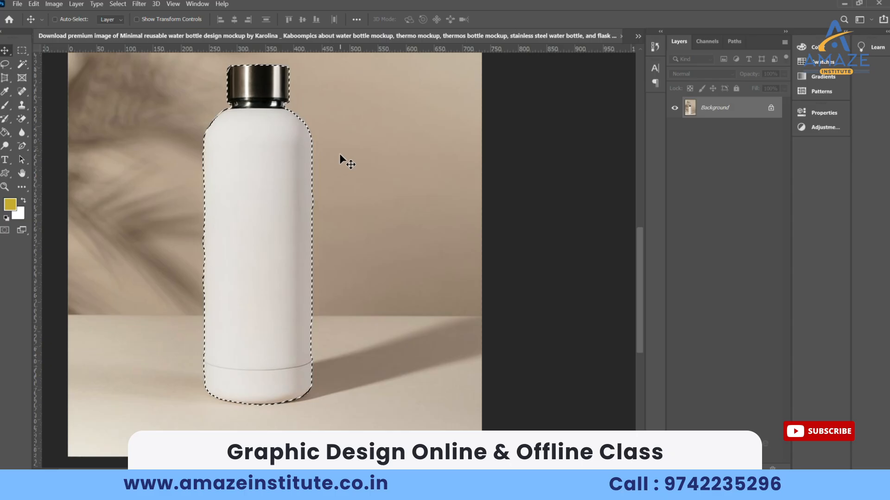
{"action": "key", "text": "ctrl+d"}
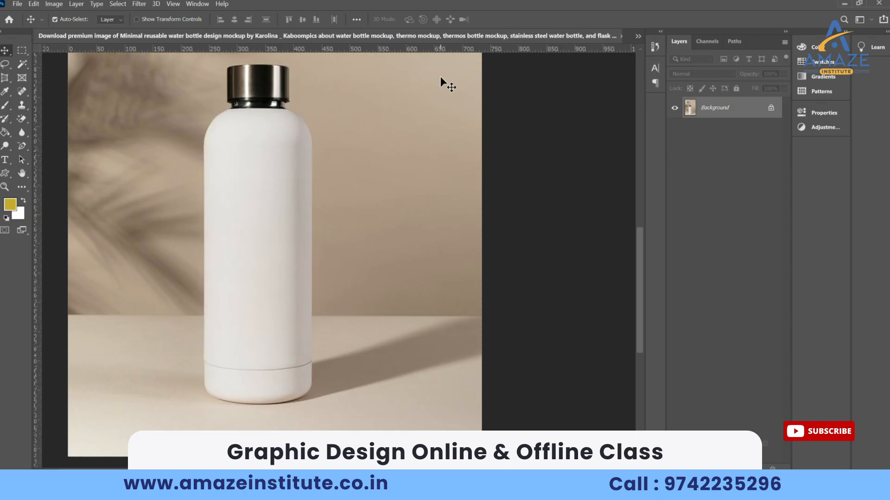
{"action": "left_click", "coordinate": [21, 65]}
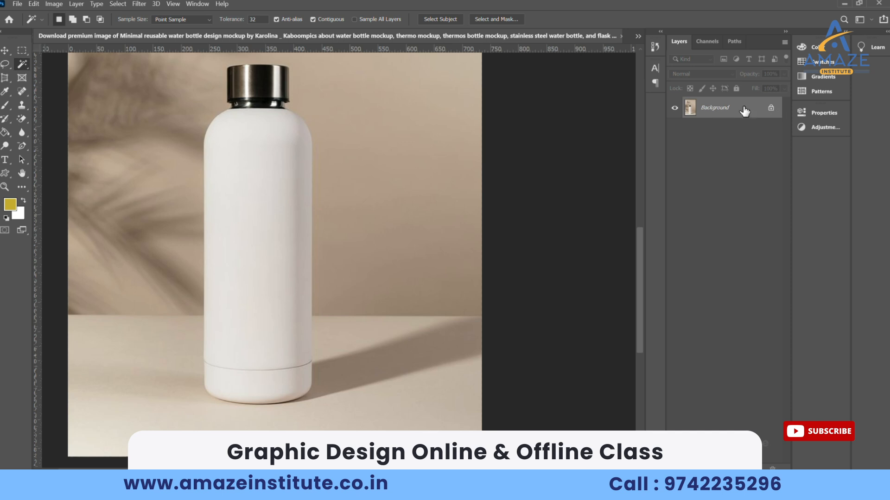
{"action": "left_click_drag", "start_coordinate": [743, 111], "coordinate": [762, 465]}
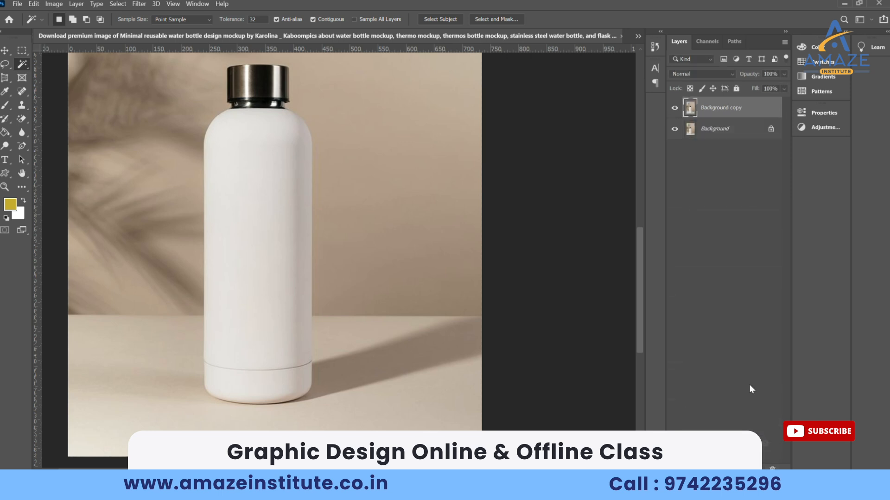
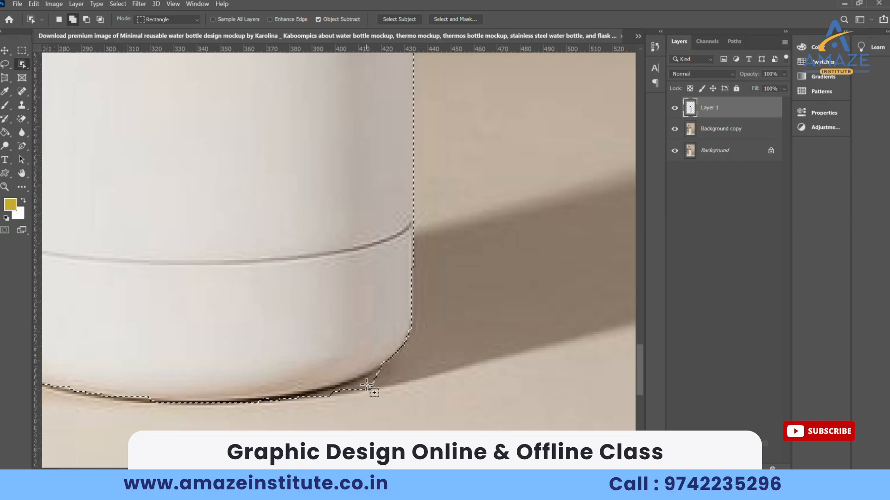
- Check the outline around the whole bottle, including its base and cap, and deselect it
{"action": "scroll", "coordinate": [366, 385], "scroll_direction": "down", "scroll_amount": 5}
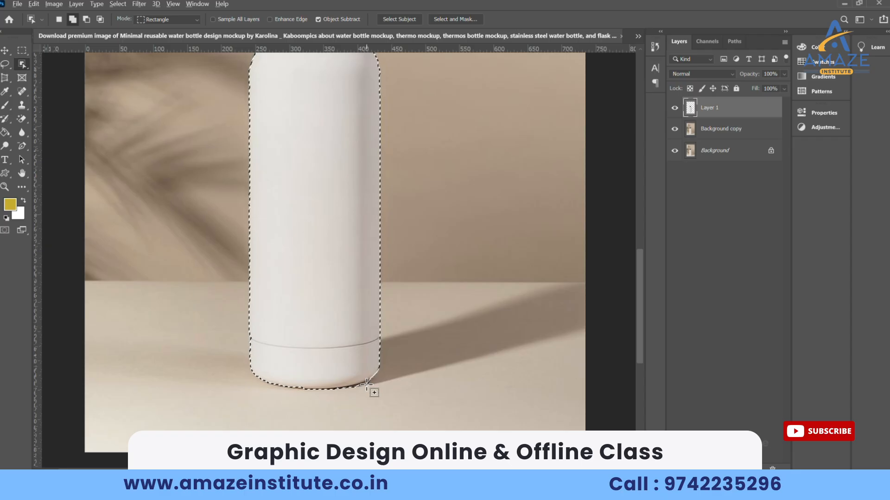
{"action": "scroll", "coordinate": [366, 385], "scroll_direction": "down", "scroll_amount": 1}
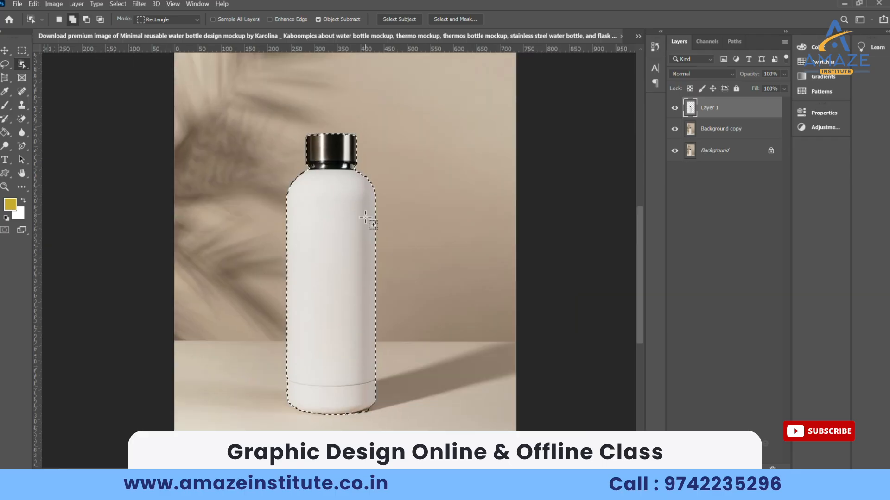
{"action": "scroll", "coordinate": [364, 189], "scroll_direction": "up", "scroll_amount": 1}
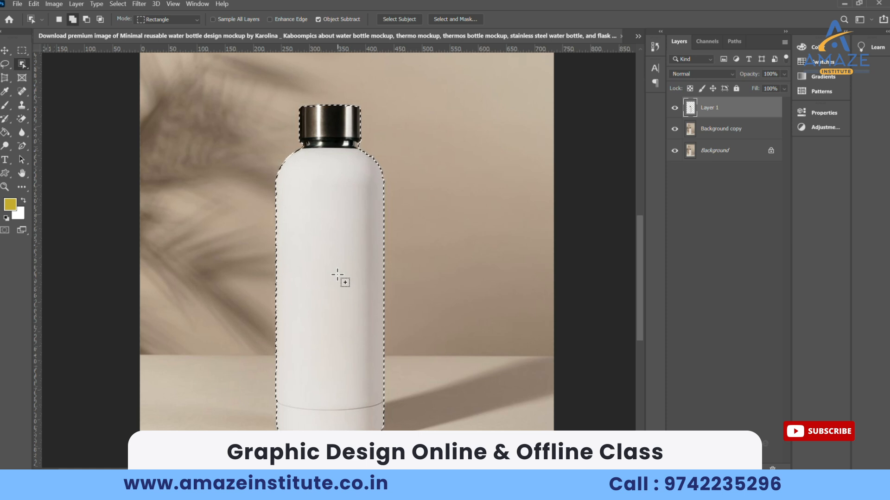
{"action": "key", "text": "ctrl+d"}
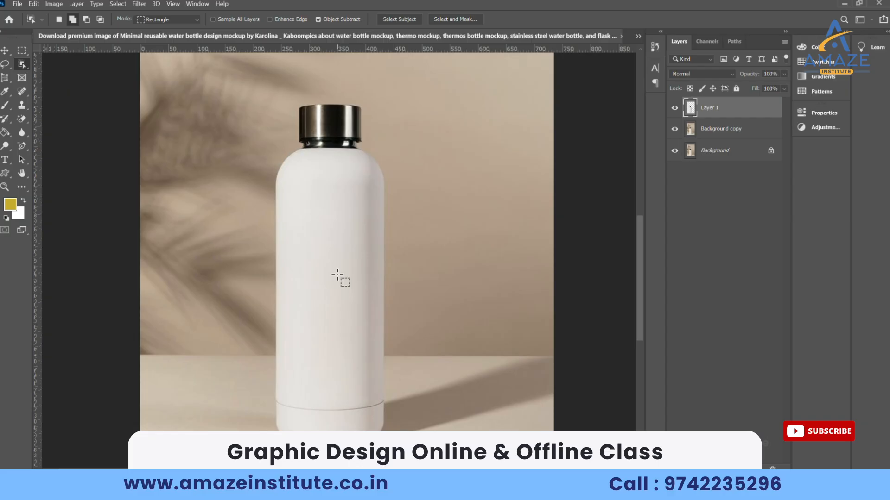
- Try out smaller and larger brush sizes with the Quick Selection tool
{"action": "left_click", "coordinate": [21, 65]}
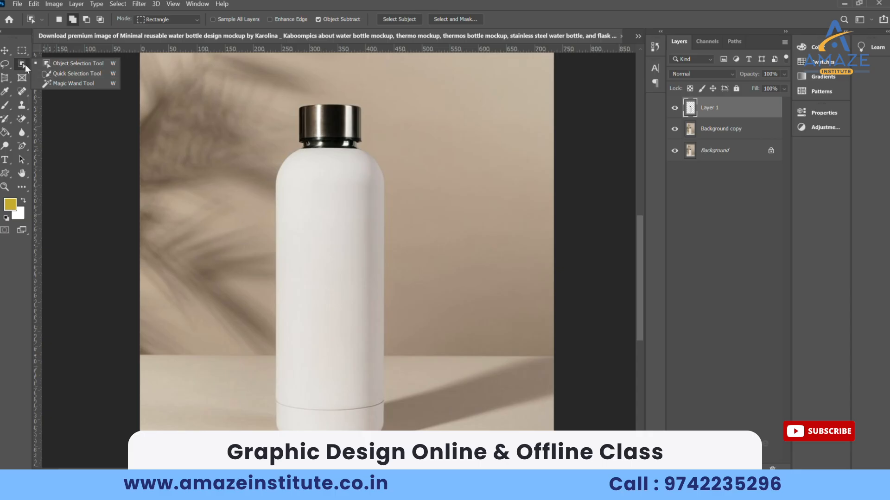
{"action": "left_click", "coordinate": [54, 73]}
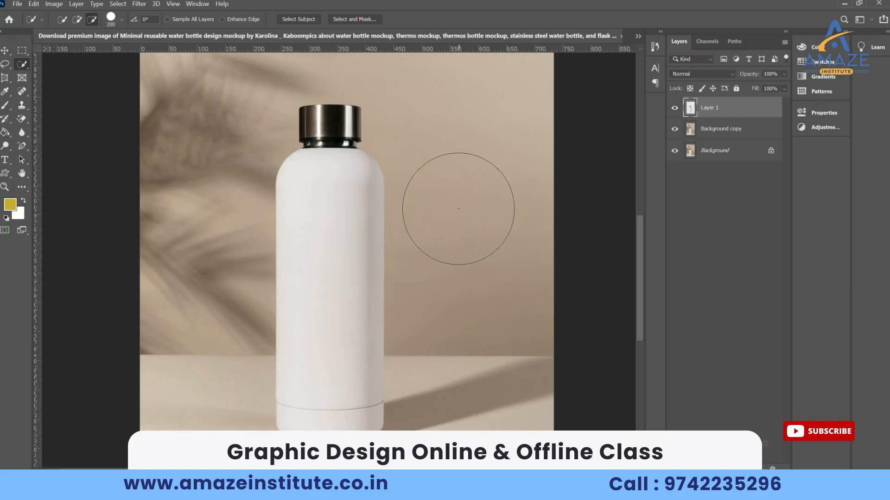
{"action": "key", "text": "bracketleft"}
{"action": "key", "text": "bracketleft"}
{"action": "key", "text": "bracketleft"}
{"action": "key", "text": "bracketleft"}
{"action": "key", "text": "bracketright"}
{"action": "key", "text": "bracketright"}
{"action": "key", "text": "bracketright"}
{"action": "key", "text": "bracketleft"}
{"action": "key", "text": "bracketleft"}
{"action": "key", "text": "bracketright"}
{"action": "key", "text": "bracketright"}
- Set the Quick Selection tool to add to the selection and reduce its brush size to 90
{"action": "right_click", "coordinate": [21, 65]}
{"action": "left_click", "coordinate": [59, 70]}
{"action": "left_click", "coordinate": [77, 20]}
{"action": "key", "text": "bracketleft"}
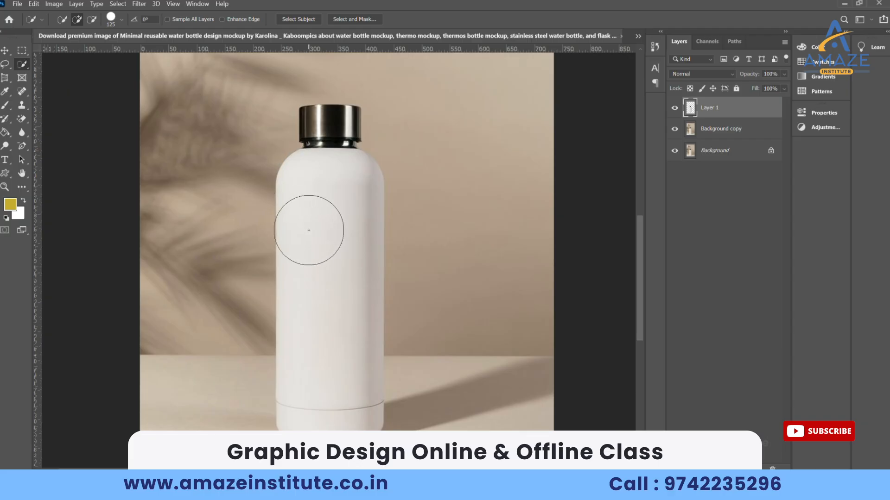
{"action": "key", "text": "bracketleft"}
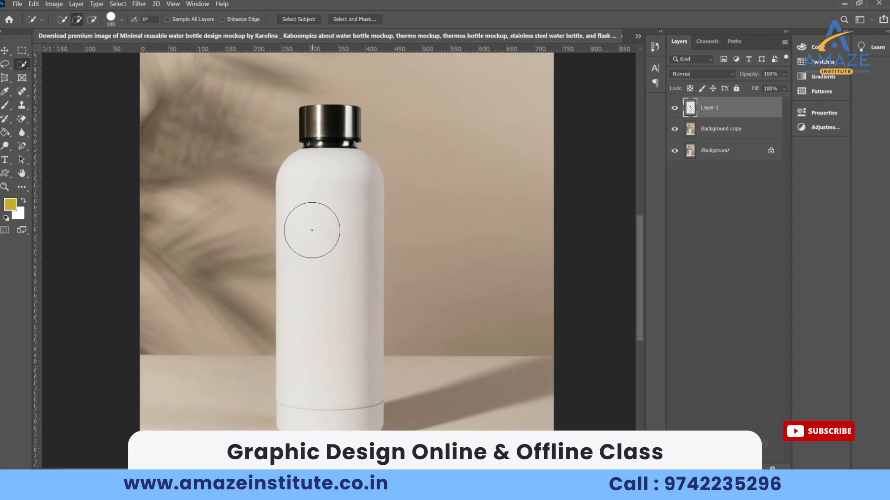
{"action": "key", "text": "bracketleft"}
- Try quick-selecting the white bottle body and a patch of the wall beside it, clearing the selection each time
{"action": "left_click", "coordinate": [320, 229]}
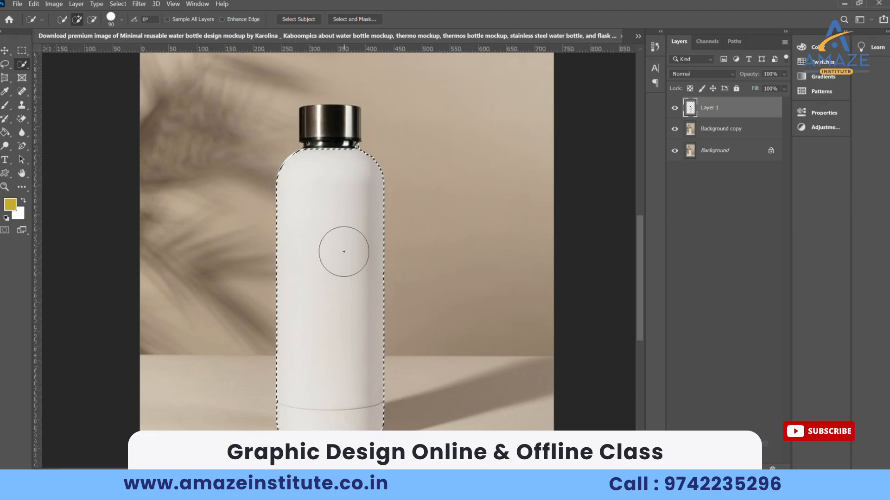
{"action": "key", "text": "ctrl+d"}
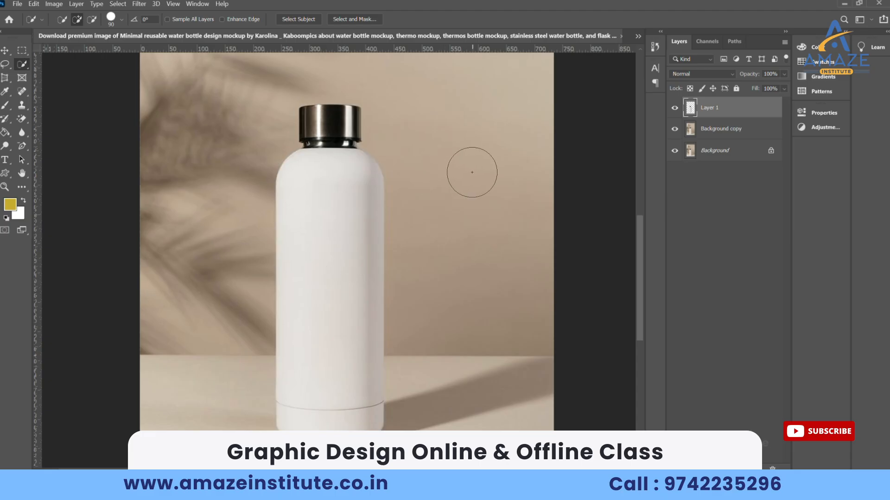
{"action": "left_click_drag", "start_coordinate": [471, 210], "coordinate": [482, 240]}
{"action": "key", "text": "ctrl+d"}
- Delete Layer 1 from above the Background copy layer
{"action": "mouse_move", "coordinate": [731, 113]}
{"action": "left_mouse_down"}
{"action": "mouse_move", "coordinate": [785, 215]}
{"action": "mouse_move", "coordinate": [775, 467]}
{"action": "mouse_move", "coordinate": [735, 112]}
{"action": "left_mouse_up"}
{"action": "key", "text": "Delete"}
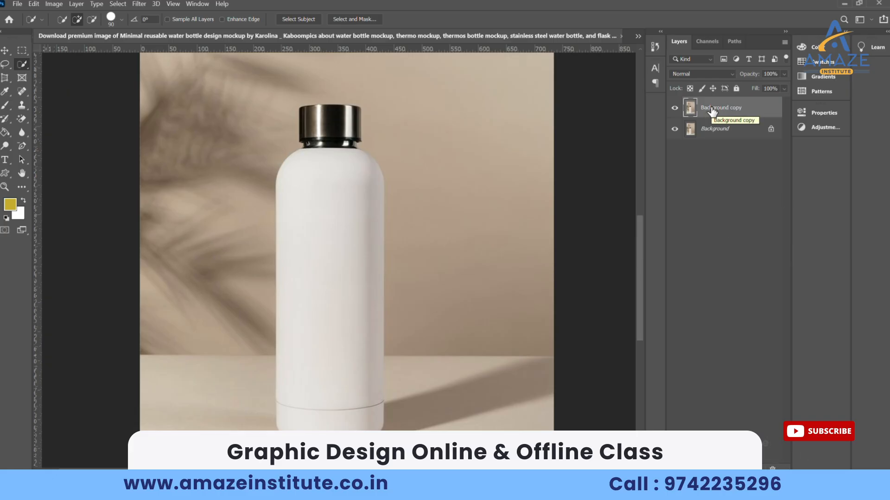
- Quick-select a small patch of the wall to the right of the bottle on the Background copy layer
{"action": "right_click", "coordinate": [22, 65]}
{"action": "left_click", "coordinate": [86, 74]}
{"action": "left_click", "coordinate": [456, 222]}
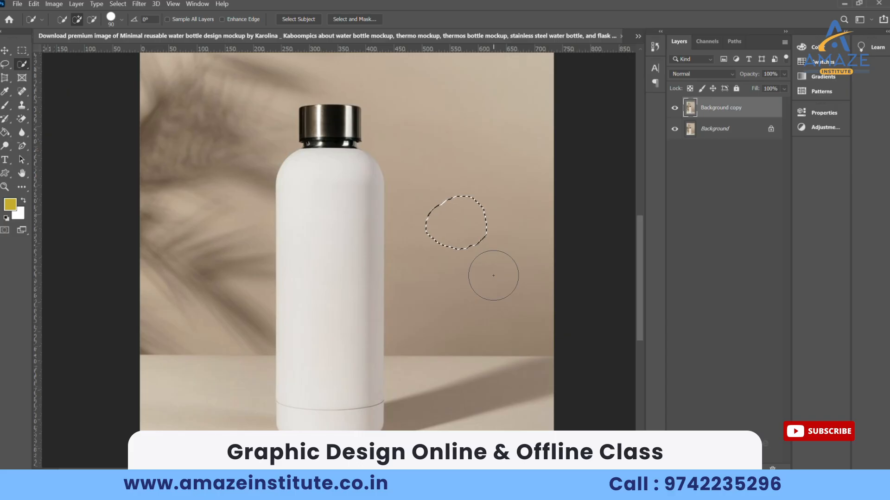
{"action": "scroll", "coordinate": [451, 223], "scroll_direction": "up", "scroll_amount": 3}
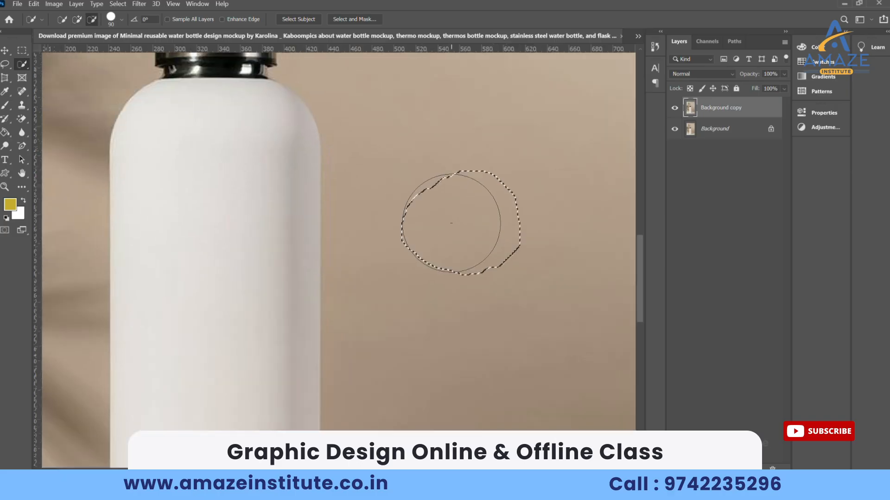
{"action": "scroll", "coordinate": [452, 222], "scroll_direction": "down", "scroll_amount": 4}
{"action": "scroll", "coordinate": [463, 227], "scroll_direction": "up", "scroll_amount": 5}
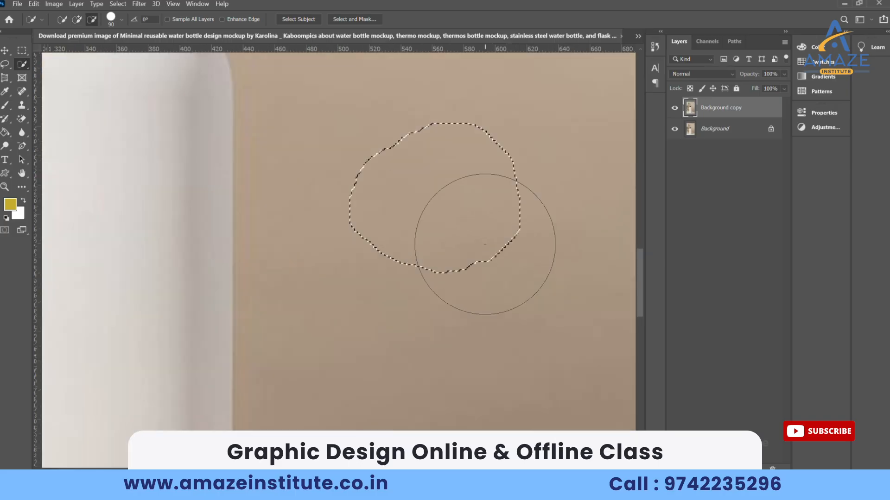
{"action": "scroll", "coordinate": [485, 244], "scroll_direction": "down", "scroll_amount": 3}
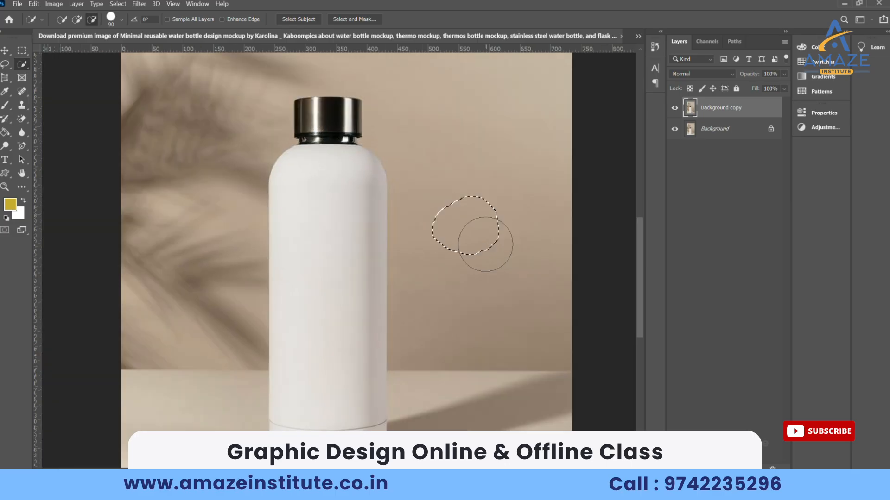
{"action": "scroll", "coordinate": [484, 245], "scroll_direction": "down", "scroll_amount": 2}
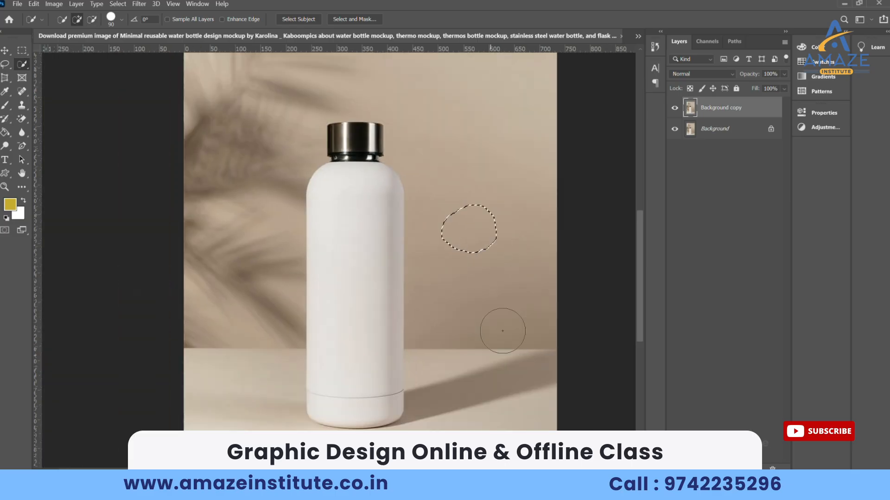
- Add the lower wall right of the bottle and the shadowed part of the table to the selection
{"action": "left_click", "coordinate": [77, 19]}
{"action": "left_click", "coordinate": [482, 255]}
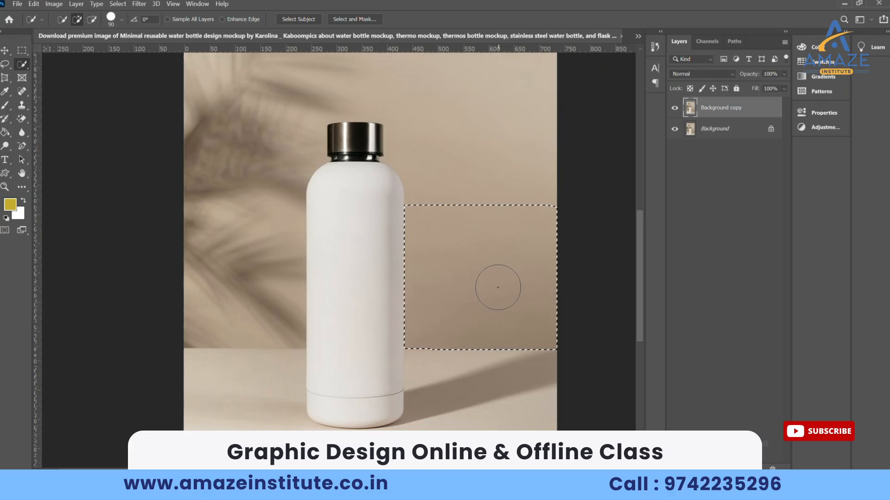
{"action": "mouse_move", "coordinate": [501, 308]}
{"action": "left_mouse_down"}
{"action": "mouse_move", "coordinate": [493, 241]}
{"action": "mouse_move", "coordinate": [473, 341]}
{"action": "mouse_move", "coordinate": [452, 281]}
{"action": "left_mouse_up"}
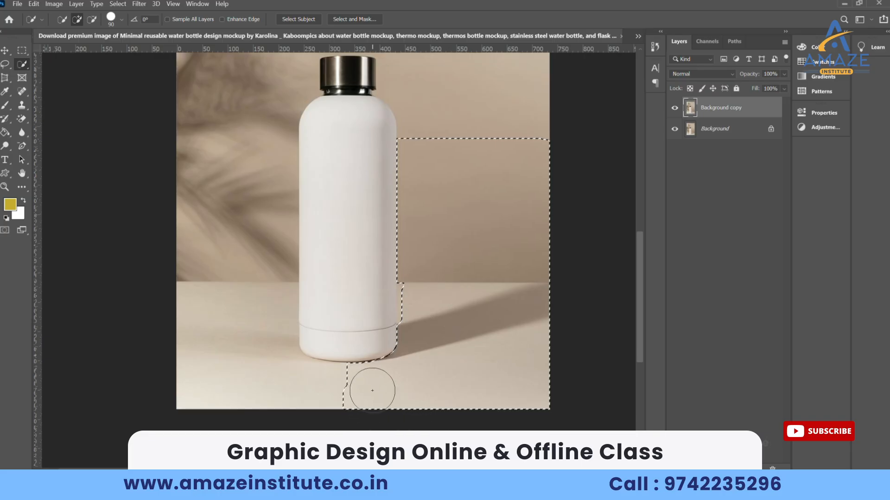
- Add the table area below and to the left of the bottle to the selection with a size 60 brush
{"action": "key", "text": "bracketleft"}
{"action": "key", "text": "bracketleft"}
{"action": "key", "text": "bracketleft"}
{"action": "left_click", "coordinate": [317, 392]}
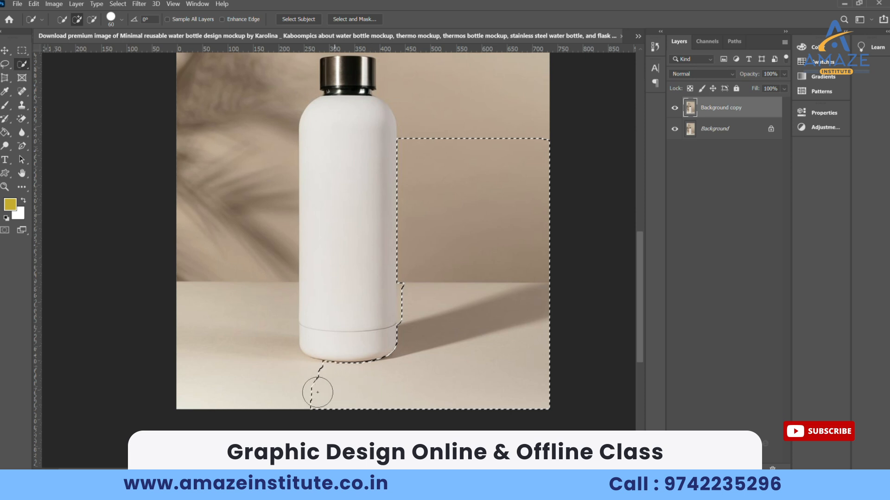
{"action": "left_click_drag", "start_coordinate": [318, 392], "coordinate": [271, 386]}
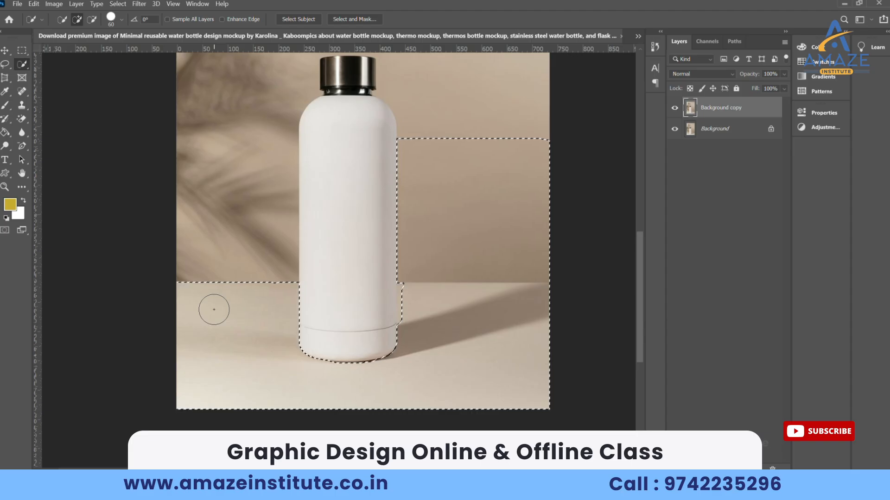
- Add the lower wall left of the bottle with a size 50 brush, undoing the stroke that spreads over the upper wall
{"action": "key", "text": "bracketleft"}
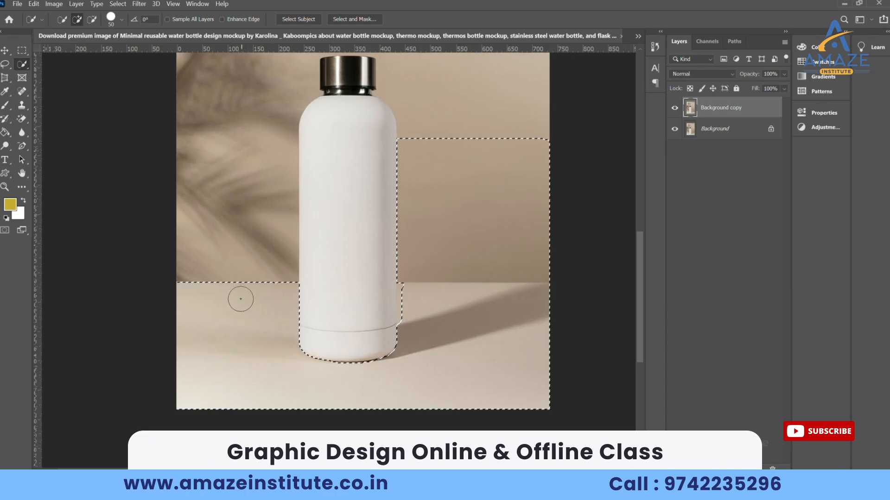
{"action": "mouse_move", "coordinate": [239, 284]}
{"action": "left_mouse_down"}
{"action": "mouse_move", "coordinate": [239, 178]}
{"action": "mouse_move", "coordinate": [261, 244]}
{"action": "mouse_move", "coordinate": [257, 278]}
{"action": "mouse_move", "coordinate": [275, 241]}
{"action": "mouse_move", "coordinate": [243, 169]}
{"action": "mouse_move", "coordinate": [249, 155]}
{"action": "left_mouse_up"}
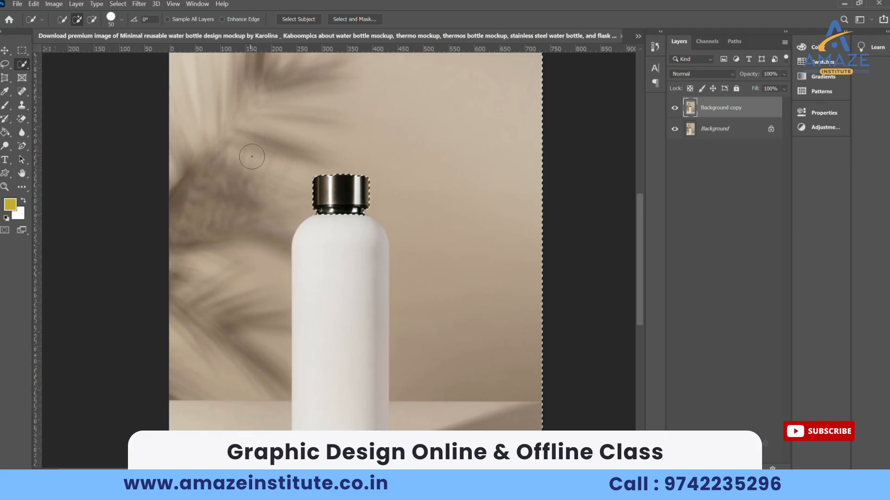
{"action": "scroll", "coordinate": [375, 236], "scroll_direction": "down", "scroll_amount": 1}
{"action": "key", "text": "ctrl+z"}
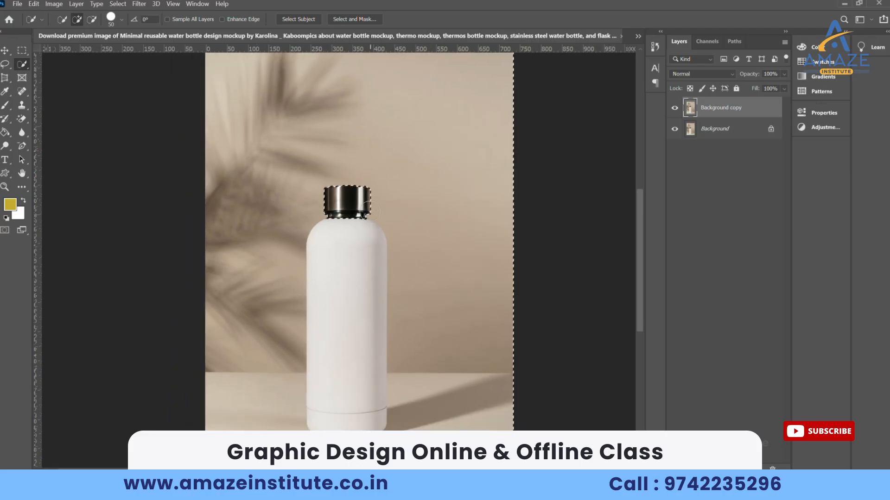
{"action": "left_click_drag", "start_coordinate": [236, 266], "coordinate": [231, 248]}
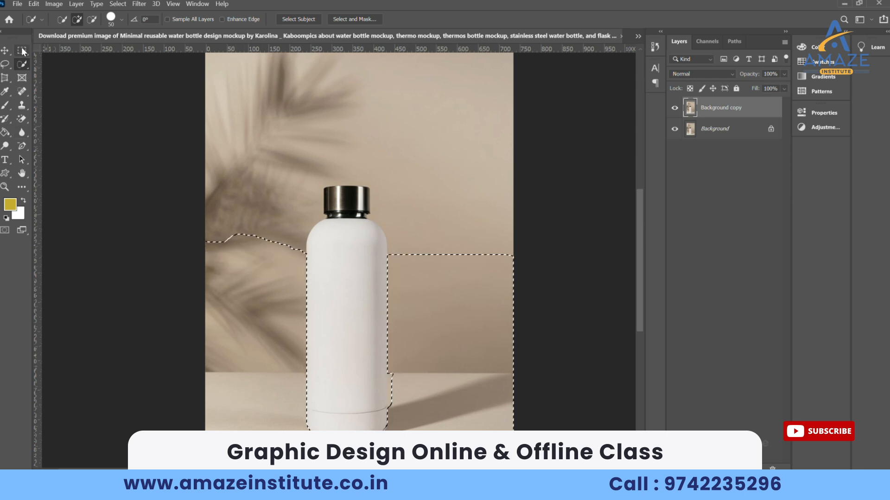
- Bring up the choice of selection tools grouped with the Quick Selection tool
{"action": "right_click", "coordinate": [25, 63]}
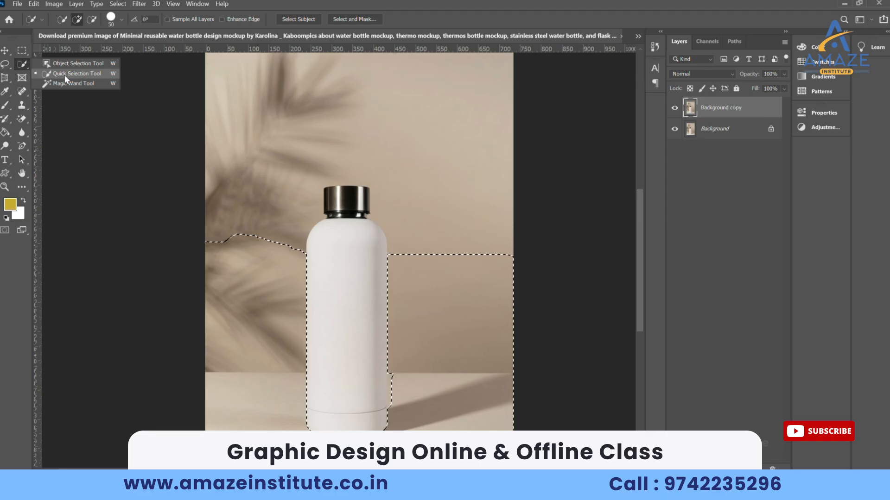